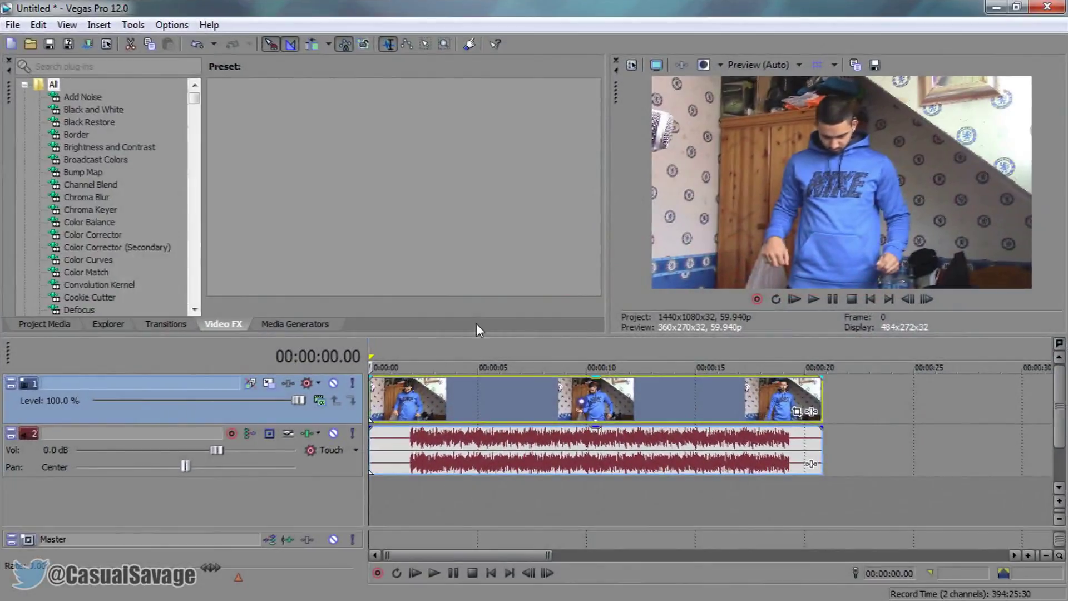
# Step: Play the first five seconds of the clip, then return the playhead to its start
pyautogui.press('space')
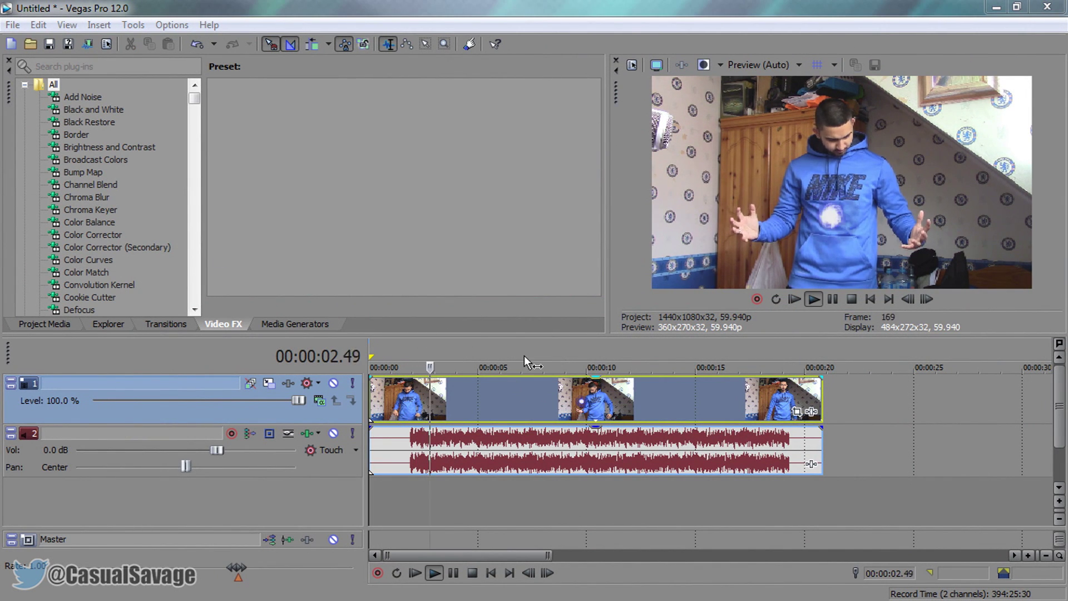
pyautogui.click(833, 298)
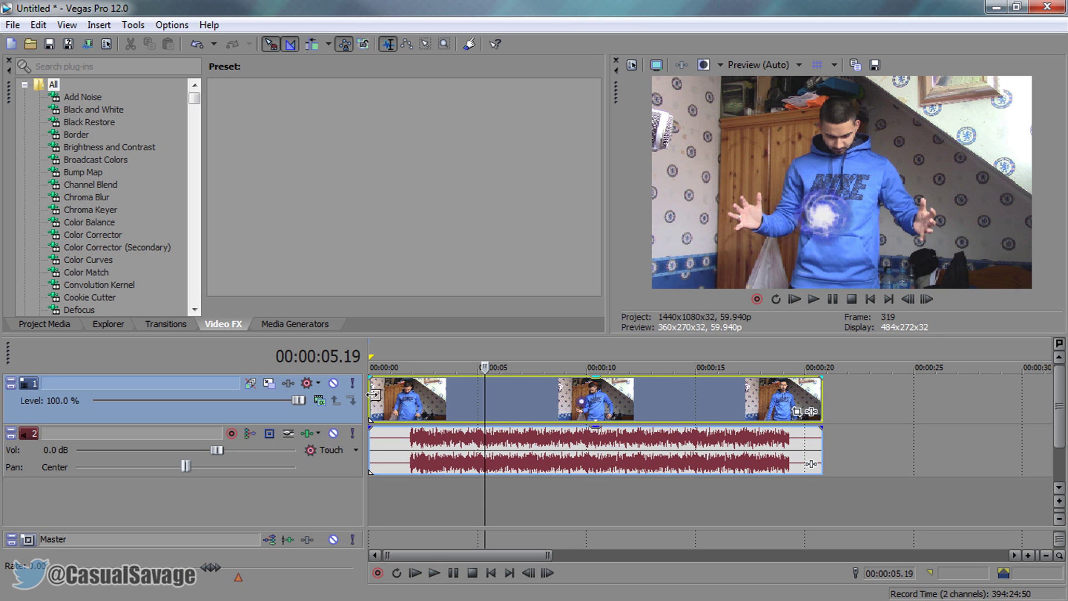
pyautogui.click(369, 366)
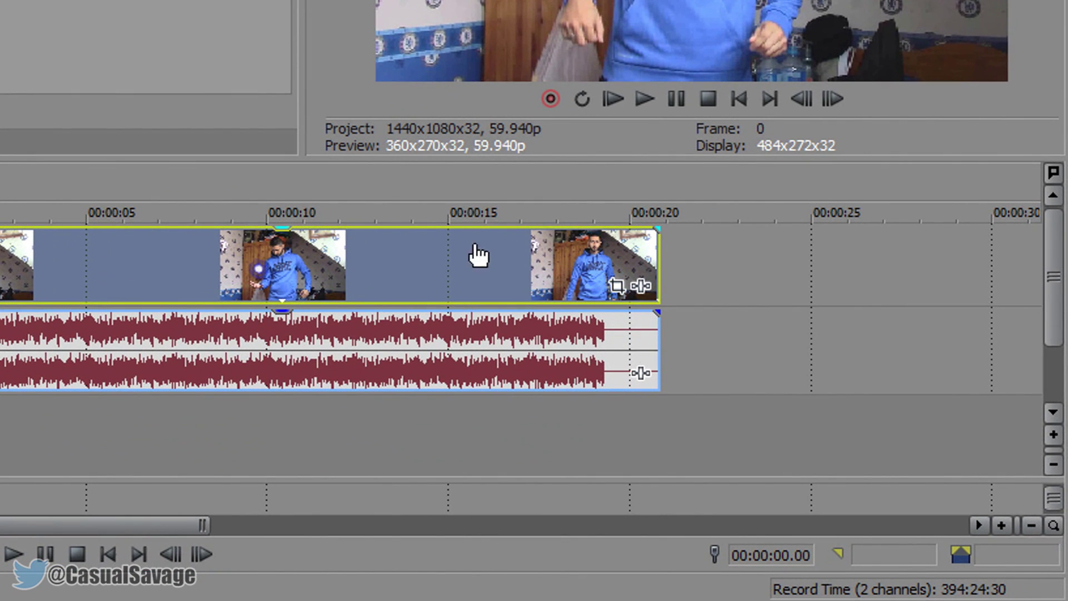
# Step: Crop the video event's Pan/Crop frame height to 936.2 to add letterbox bars
pyautogui.rightClick(472, 271)
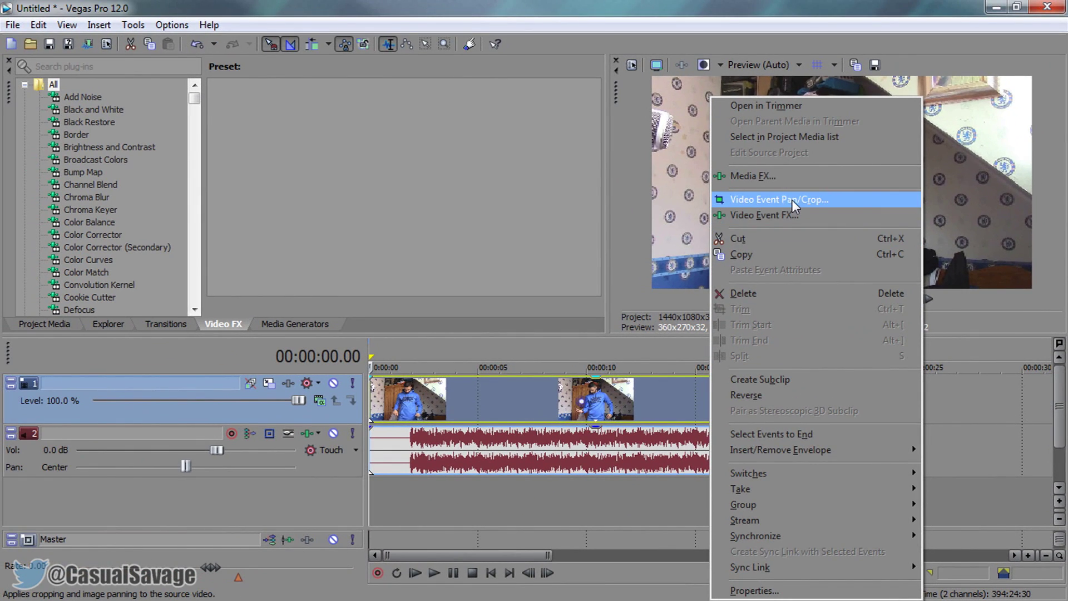
pyautogui.click(793, 200)
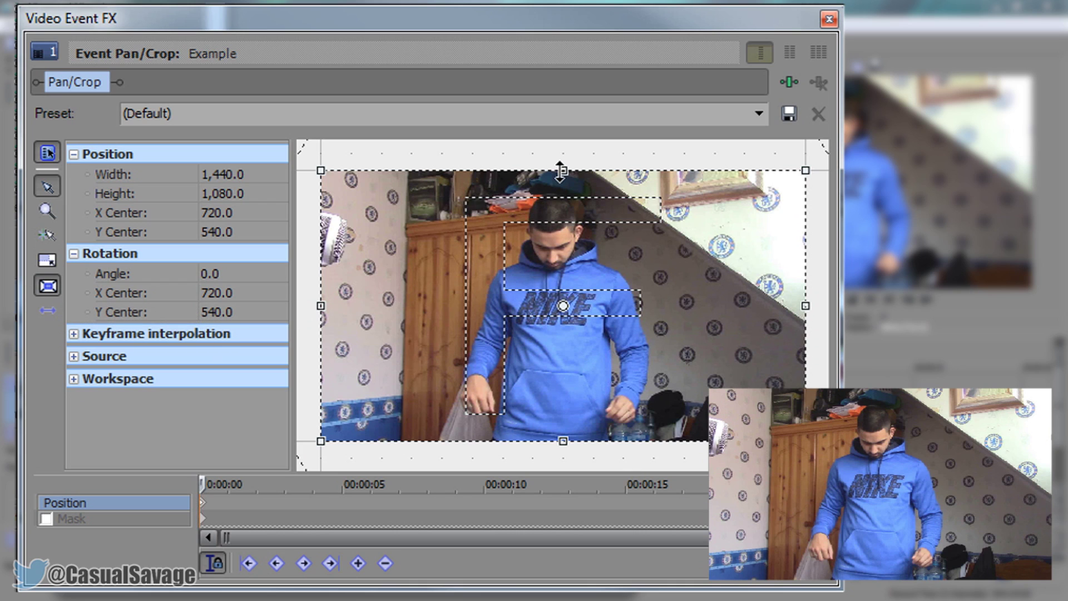
pyautogui.moveTo(560, 171); pyautogui.dragTo(565, 206)
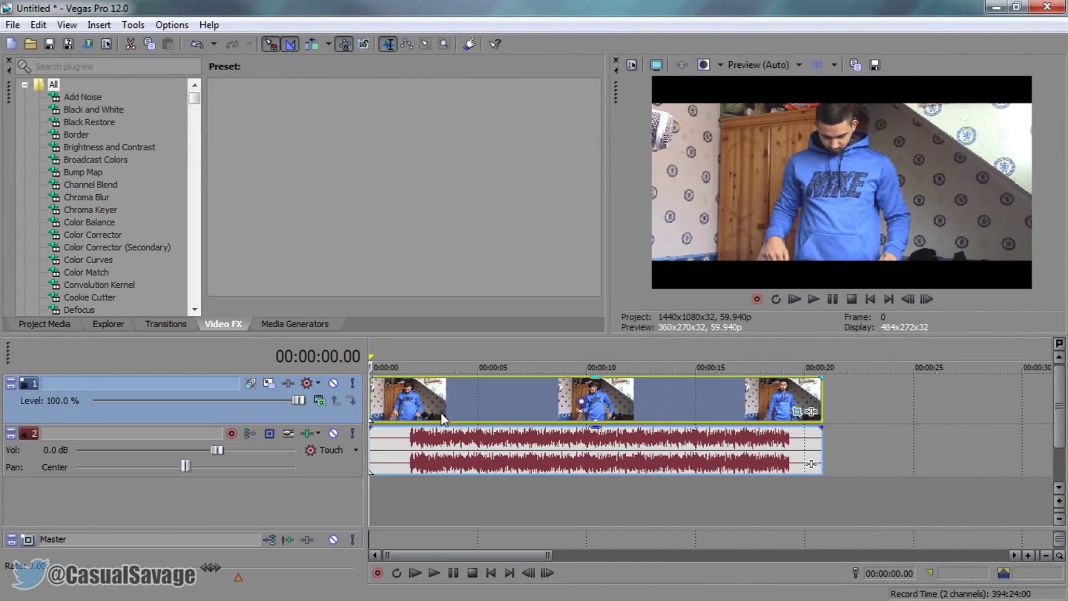
# Step: Review the letterboxed clip, restore the Default Layout, and show the Color Curves presets
pyautogui.press('space')
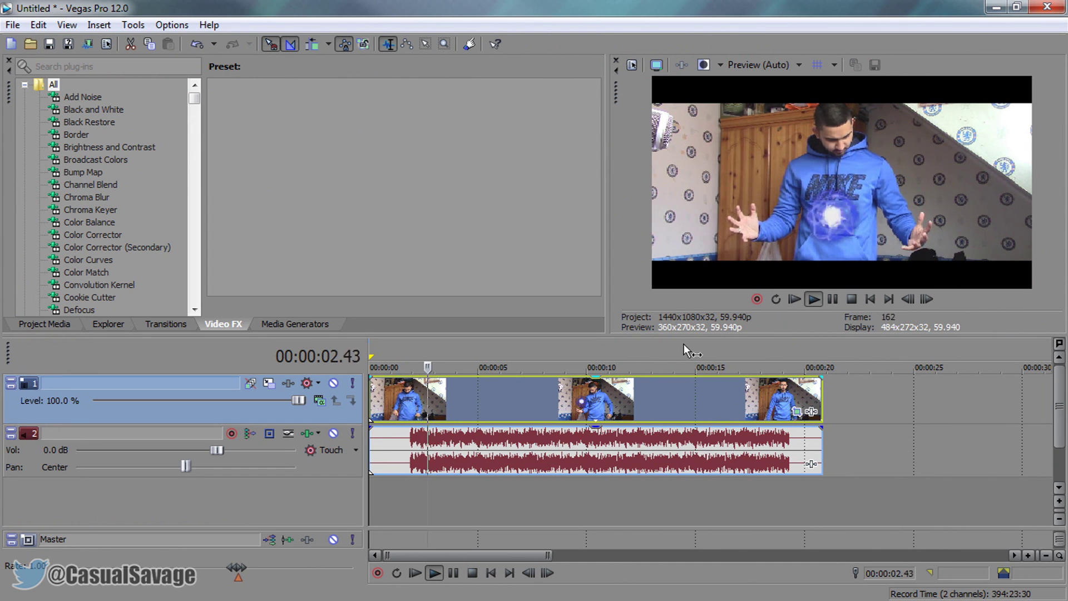
pyautogui.click(538, 349)
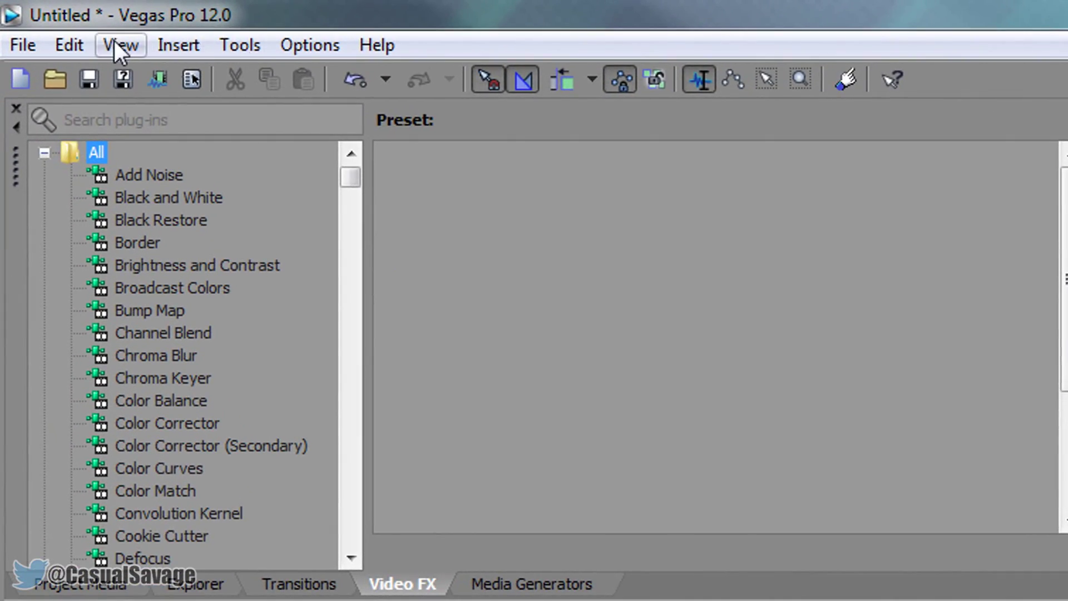
pyautogui.click(119, 44)
pyautogui.moveTo(267, 131)
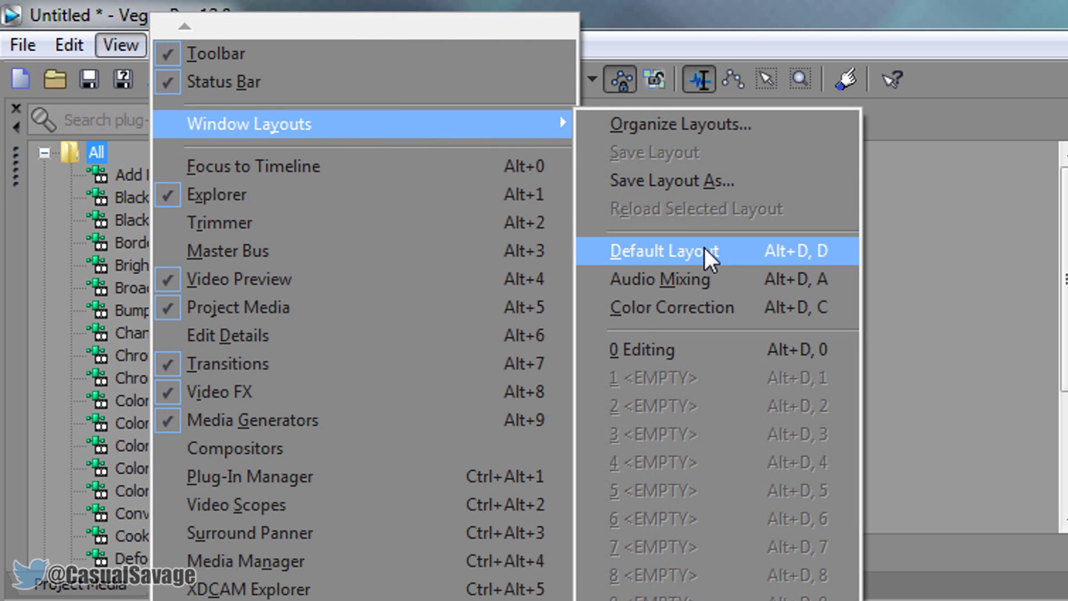
pyautogui.click(752, 246)
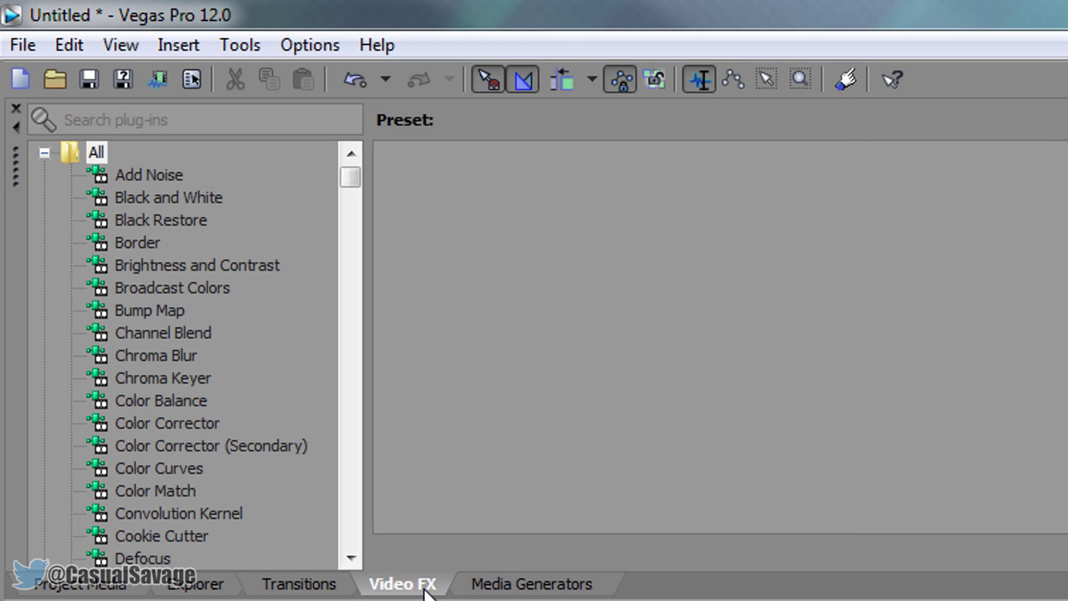
pyautogui.click(170, 470)
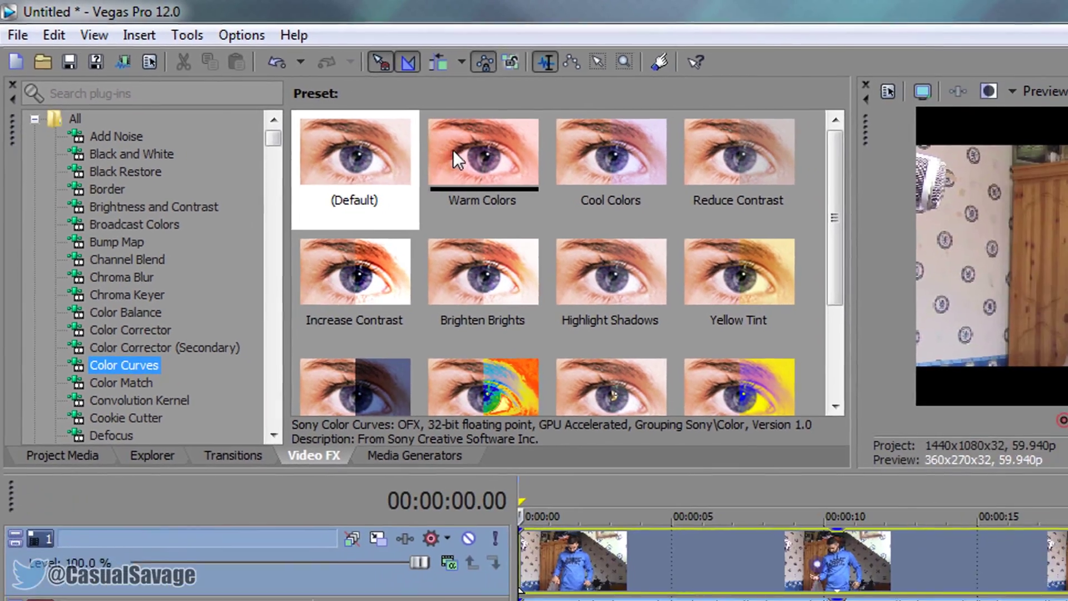
# Step: Apply the Warm Colors curves preset to the clip and bend its RGB curve into a soft S
pyautogui.moveTo(557, 184); pyautogui.dragTo(412, 404)
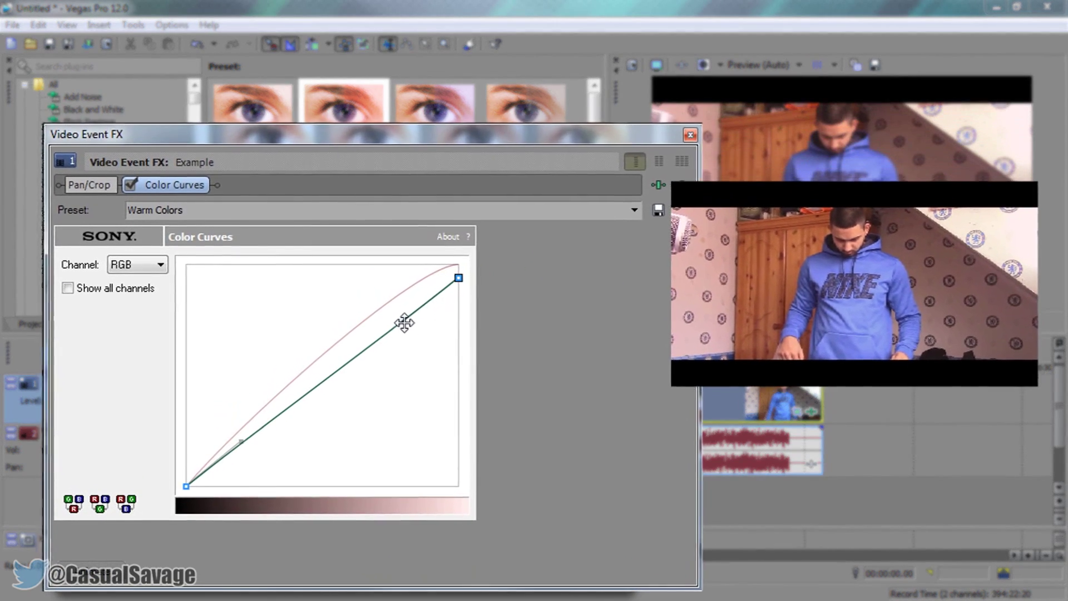
pyautogui.moveTo(412, 307); pyautogui.dragTo(374, 290)
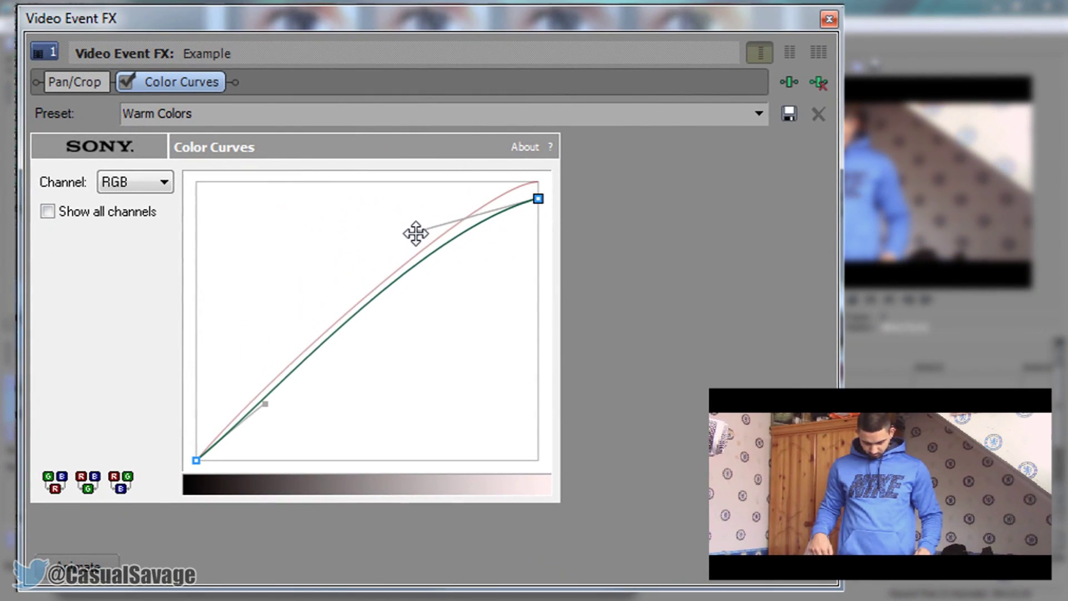
pyautogui.moveTo(415, 233); pyautogui.dragTo(403, 225)
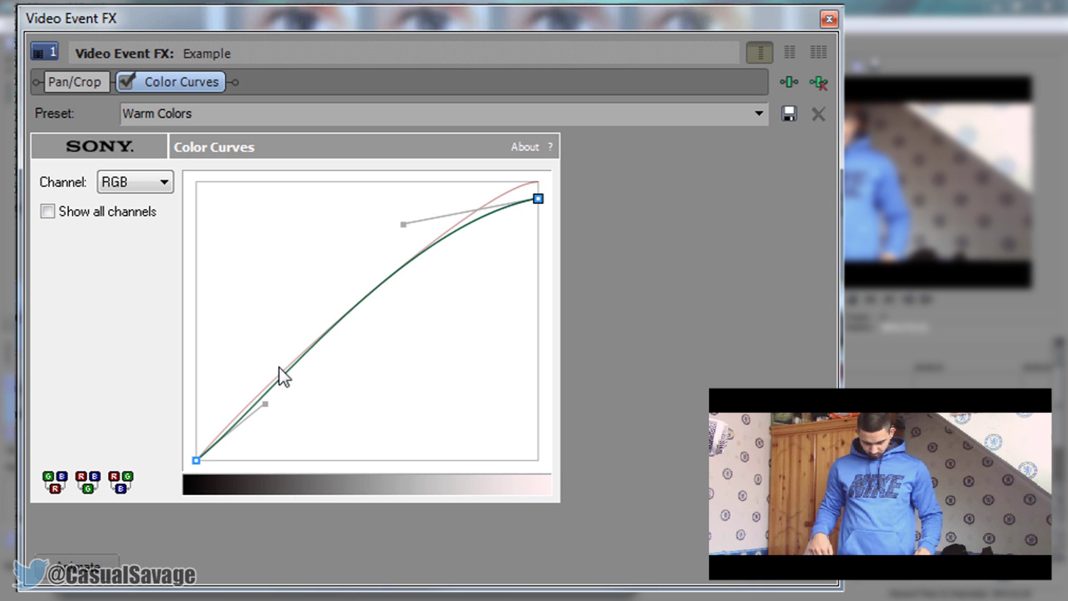
pyautogui.moveTo(261, 405); pyautogui.dragTo(272, 460)
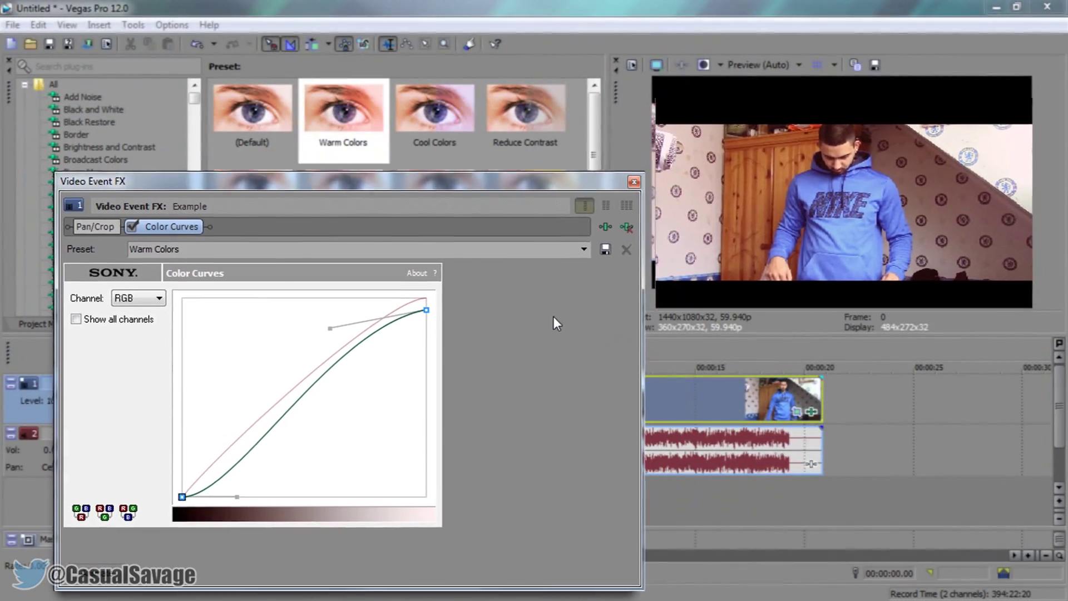
# Step: Add the Yellow Tint curves preset to the clip and lower the upper part of its curve
pyautogui.click(620, 194)
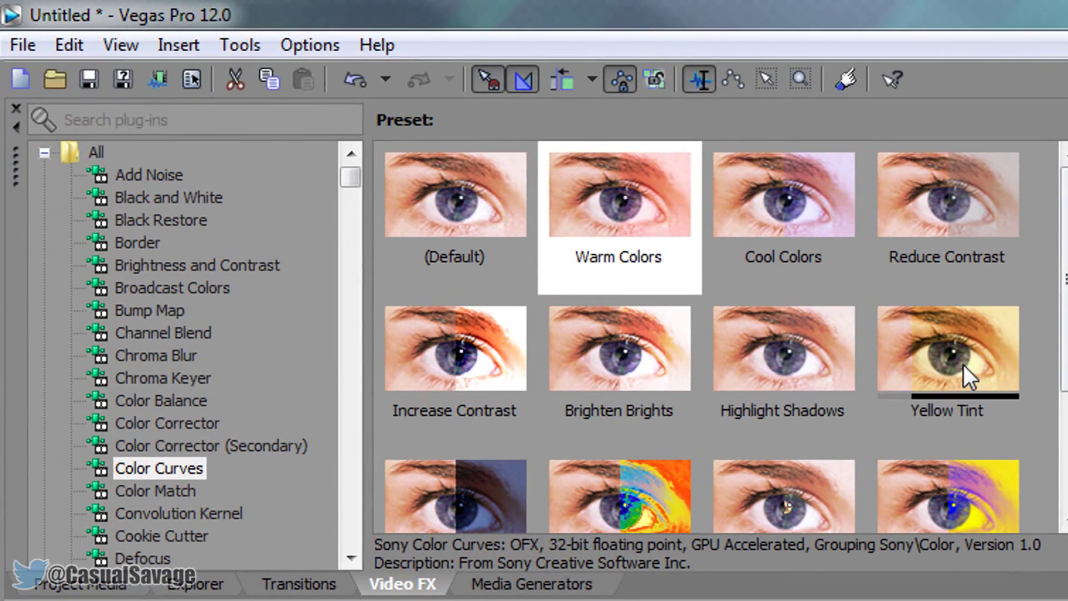
pyautogui.moveTo(534, 203); pyautogui.dragTo(530, 204)
pyautogui.moveTo(963, 375); pyautogui.dragTo(435, 394)
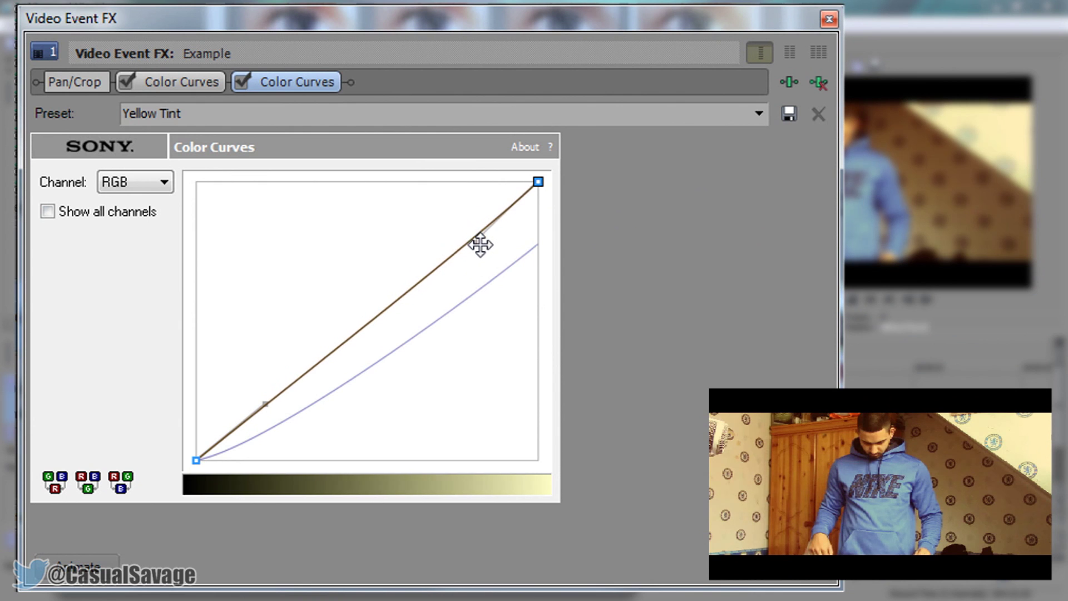
pyautogui.moveTo(480, 245); pyautogui.dragTo(509, 287)
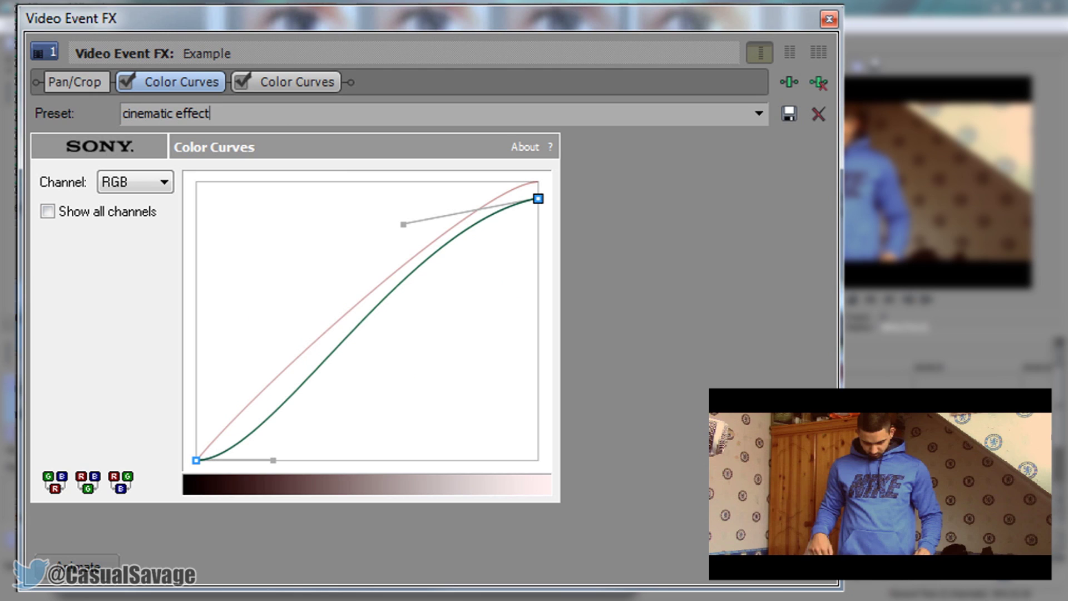
# Step: Save the curve settings as the preset 'Cinematic effect 2'
pyautogui.click(789, 115)
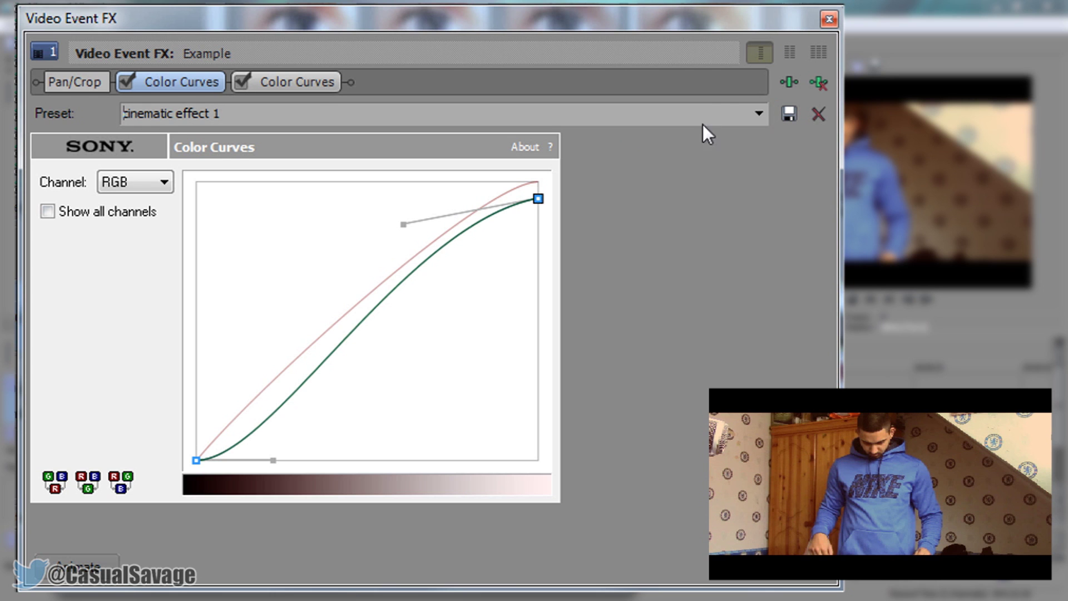
pyautogui.click(318, 86)
pyautogui.write('Cnea')
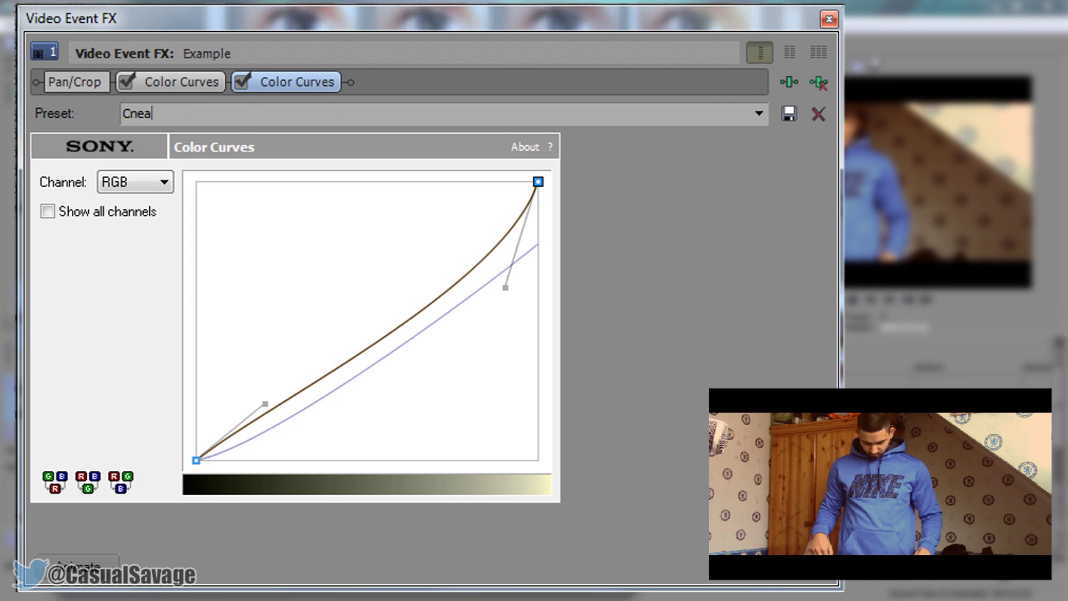
pyautogui.press('BackSpace')
pyautogui.press('BackSpace')
pyautogui.press('BackSpace')
pyautogui.write('inem')
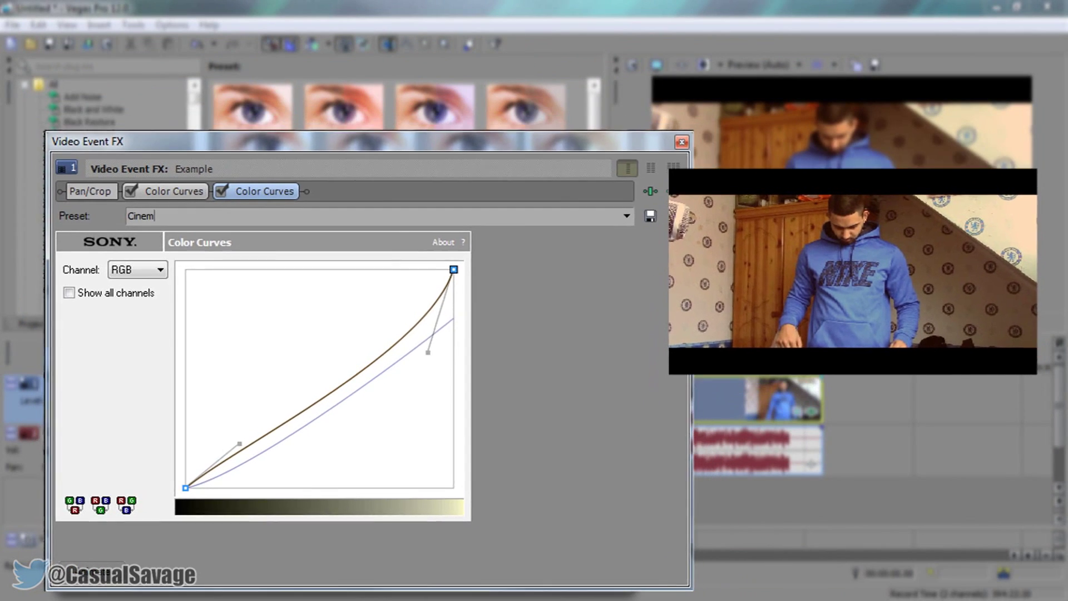
pyautogui.write('atic effect 2')
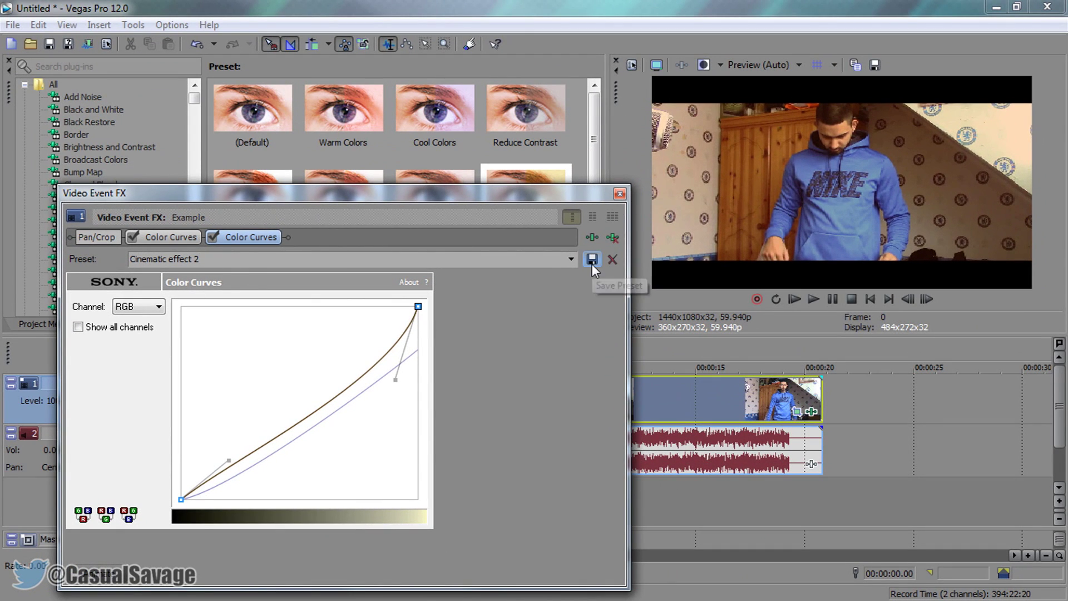
pyautogui.click(620, 193)
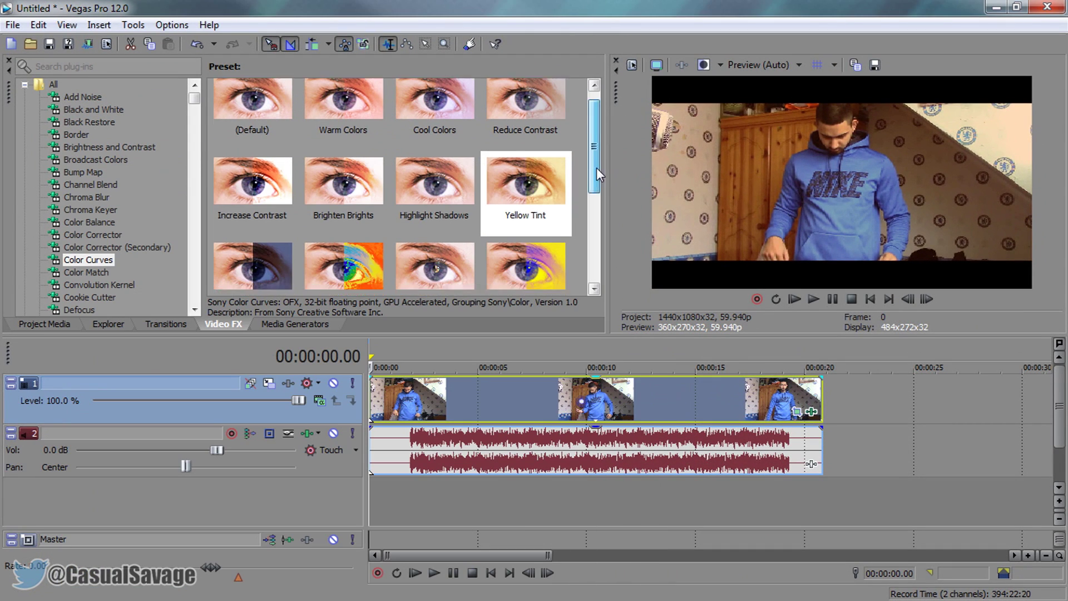
# Step: Preview the 'cinematic effect 1' and 'Cinematic effect 2' presets
pyautogui.moveTo(597, 168); pyautogui.dragTo(573, 255)
pyautogui.click(256, 217)
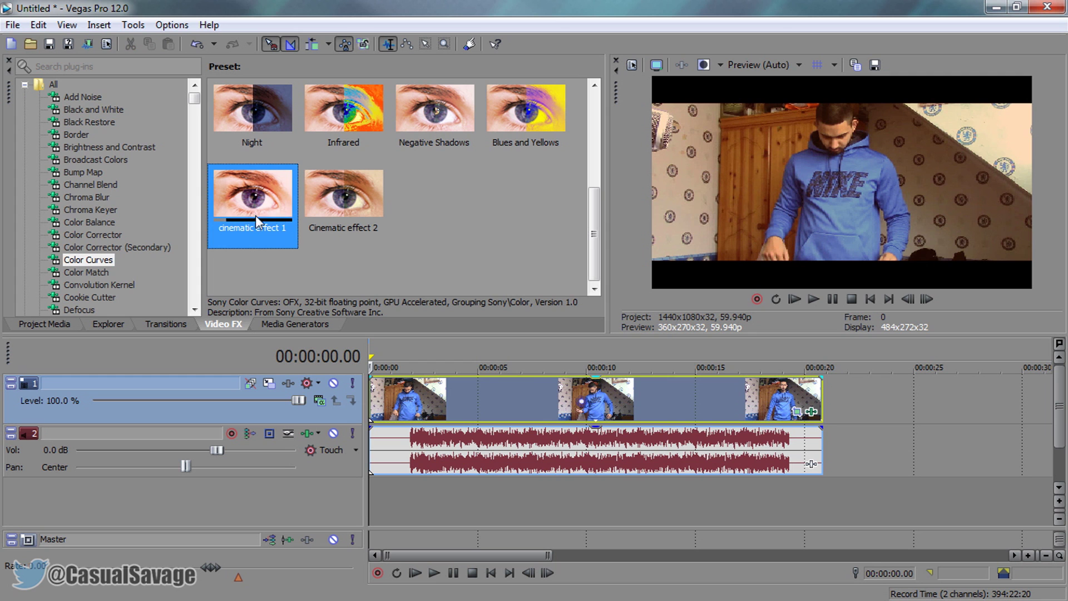
pyautogui.click(369, 204)
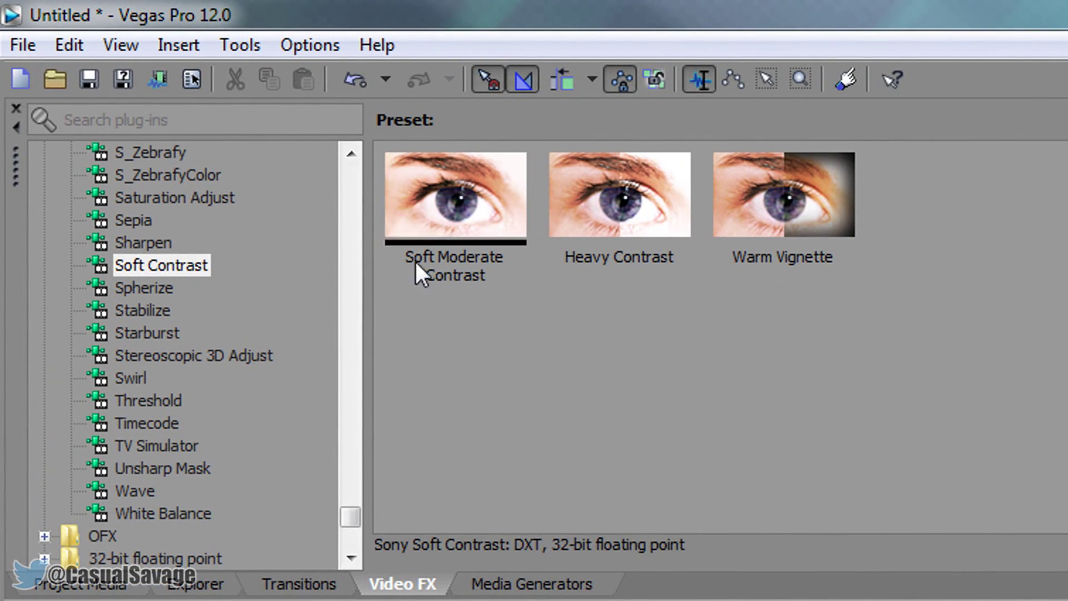
# Step: Apply the Warm Vignette preset to the clip and lower its contrast to 46.16
pyautogui.moveTo(762, 198); pyautogui.dragTo(801, 201)
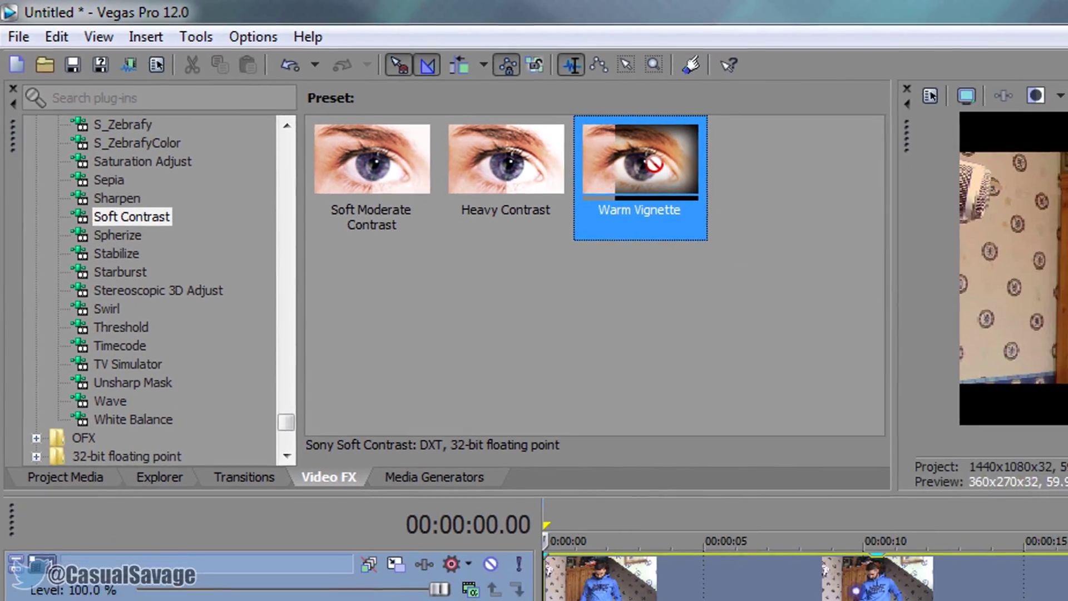
pyautogui.moveTo(653, 163); pyautogui.dragTo(607, 600)
pyautogui.moveTo(413, 410); pyautogui.dragTo(413, 405)
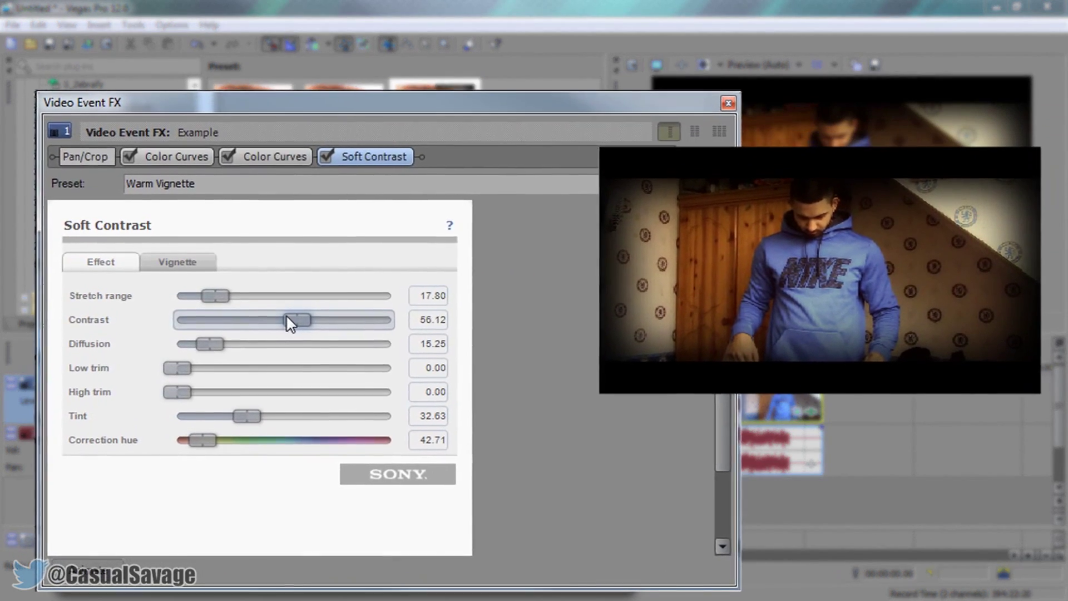
pyautogui.moveTo(286, 315); pyautogui.dragTo(272, 316)
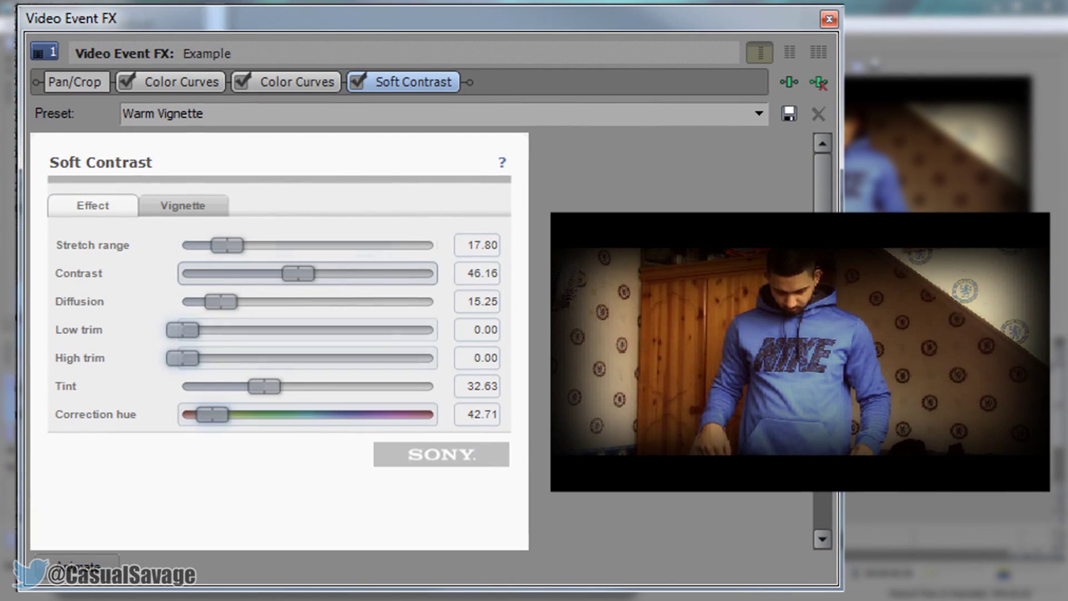
# Step: Reduce vignette strength to 36.97, keep the Rectangle shape, and readjust edge softness
pyautogui.click(188, 206)
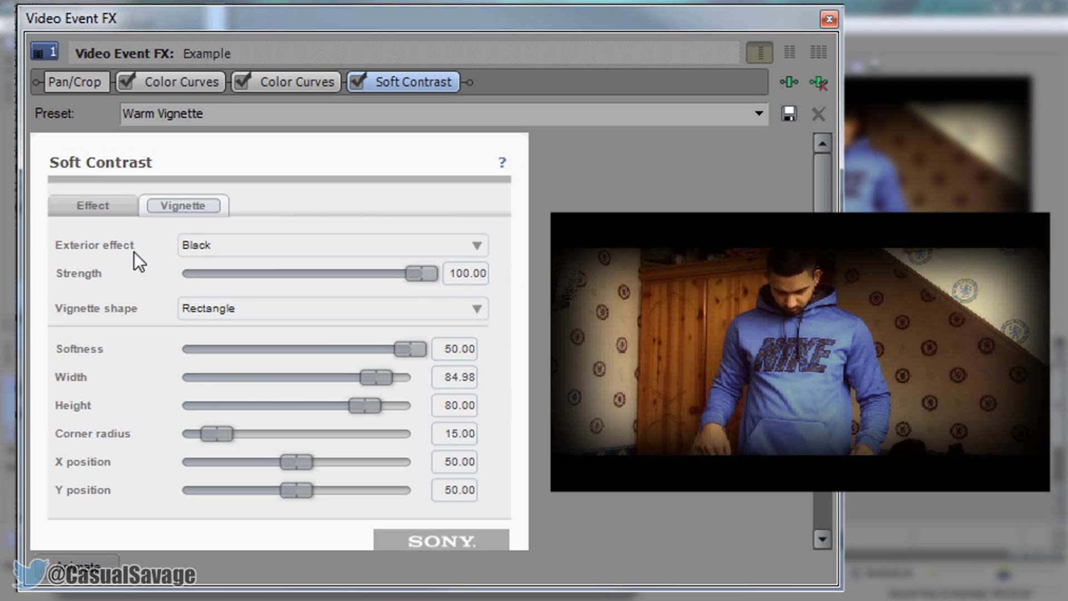
pyautogui.moveTo(413, 275); pyautogui.dragTo(385, 274)
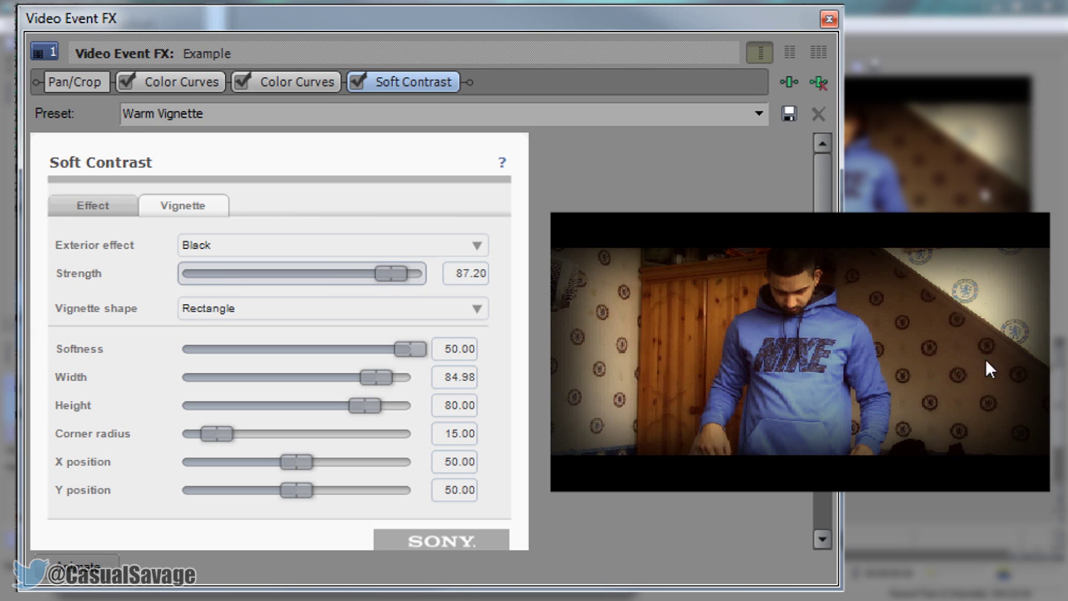
pyautogui.moveTo(362, 275); pyautogui.dragTo(255, 284)
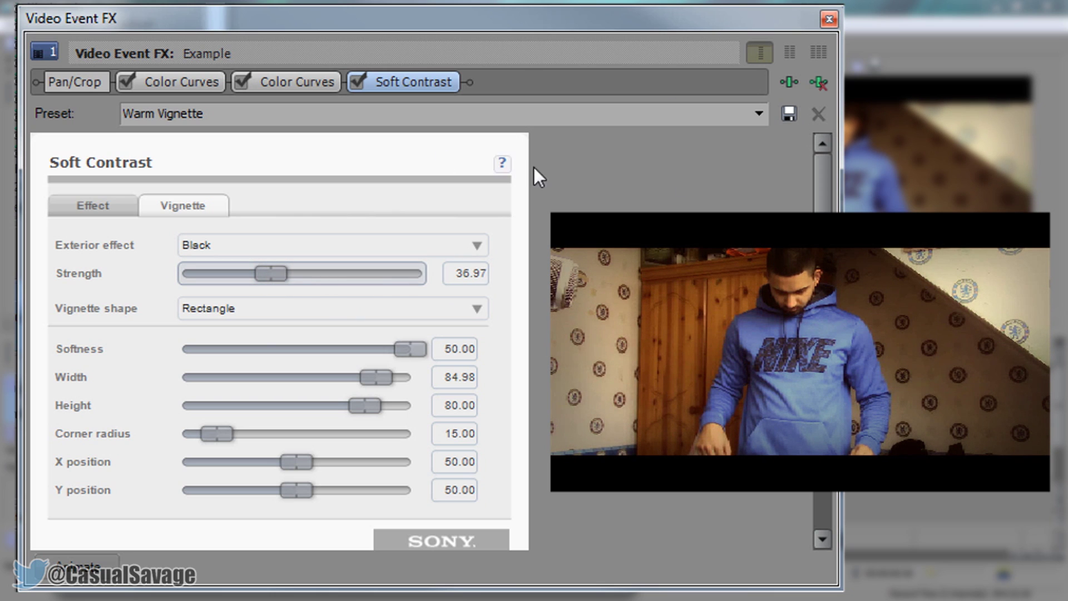
pyautogui.click(329, 309)
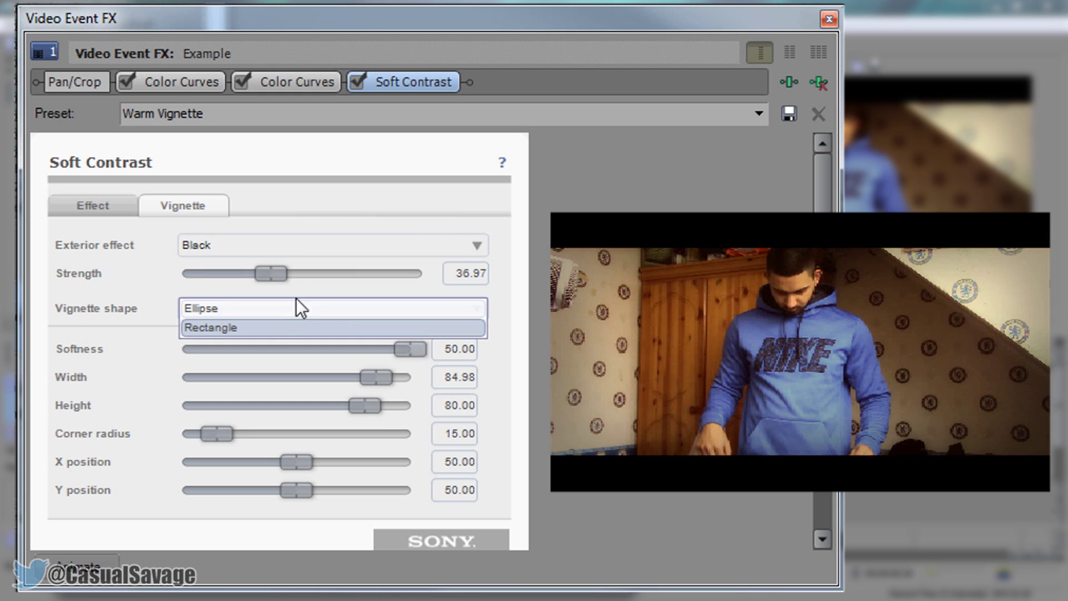
pyautogui.press('Return')
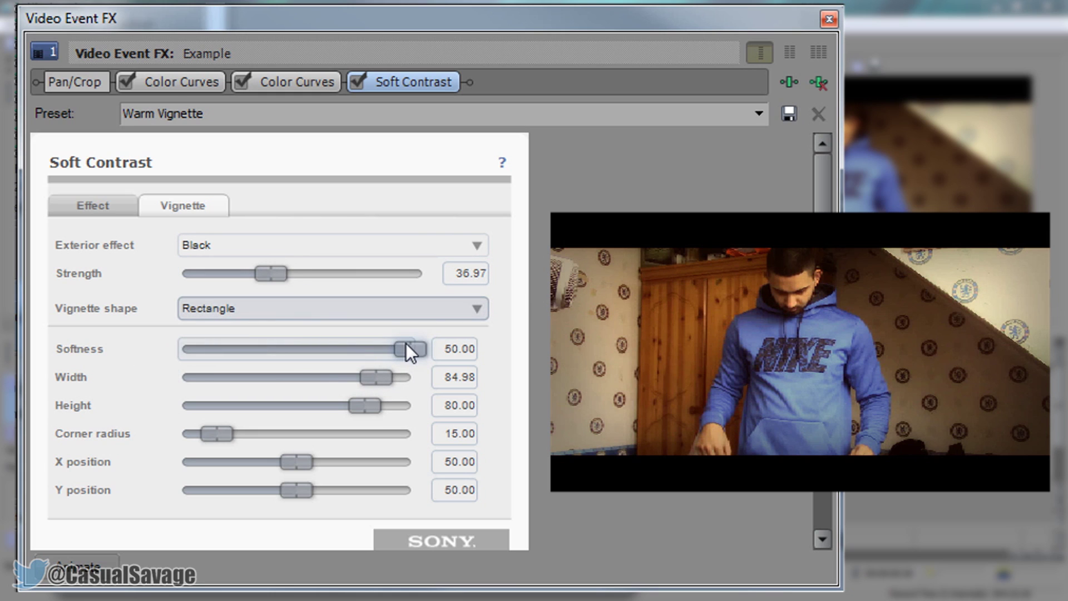
pyautogui.moveTo(406, 345); pyautogui.dragTo(76, 344)
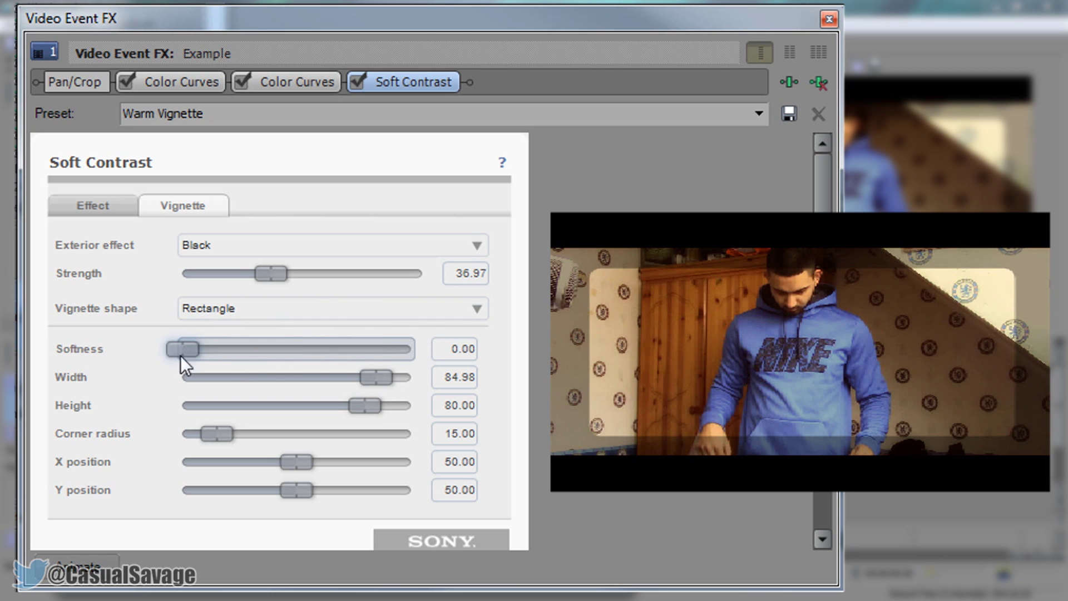
pyautogui.moveTo(181, 356); pyautogui.dragTo(291, 365)
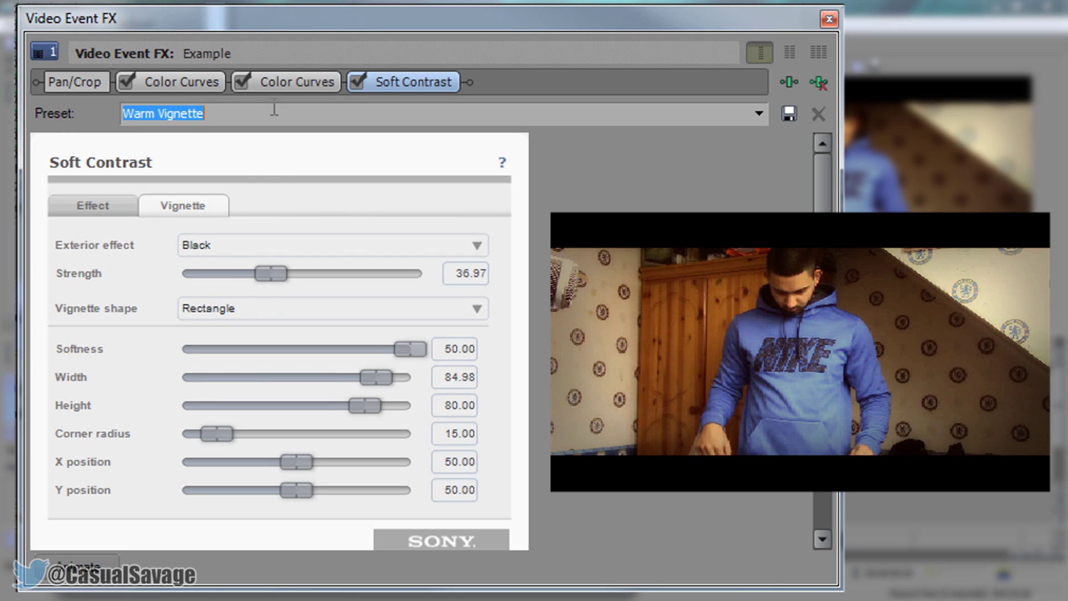
# Step: Save the vignette settings as the preset 'Cinematic Effect' and close the dialog
pyautogui.write('Cinemat')
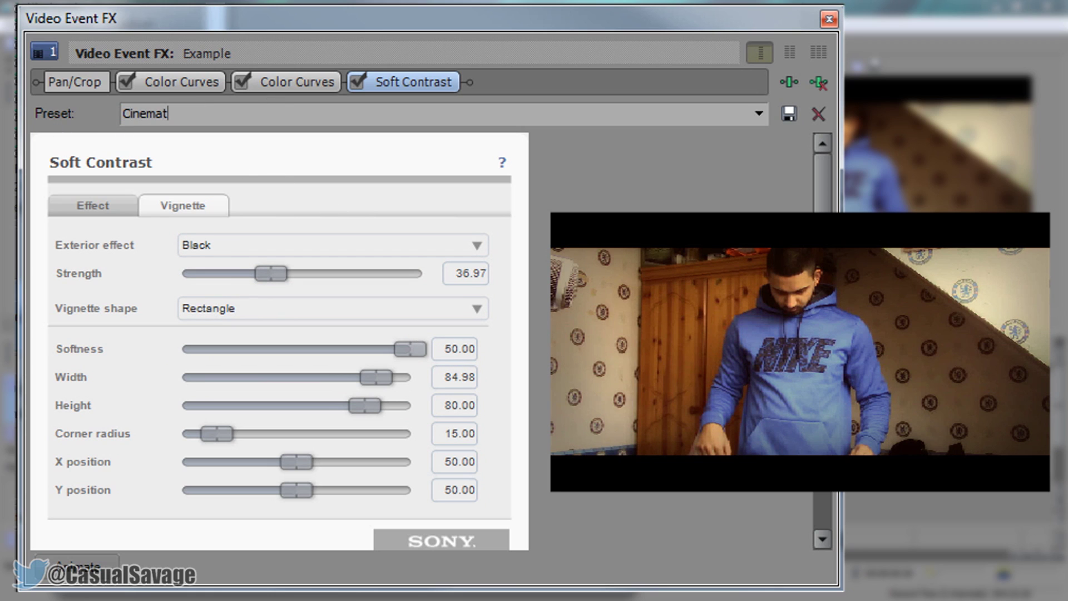
pyautogui.write('ic Effect')
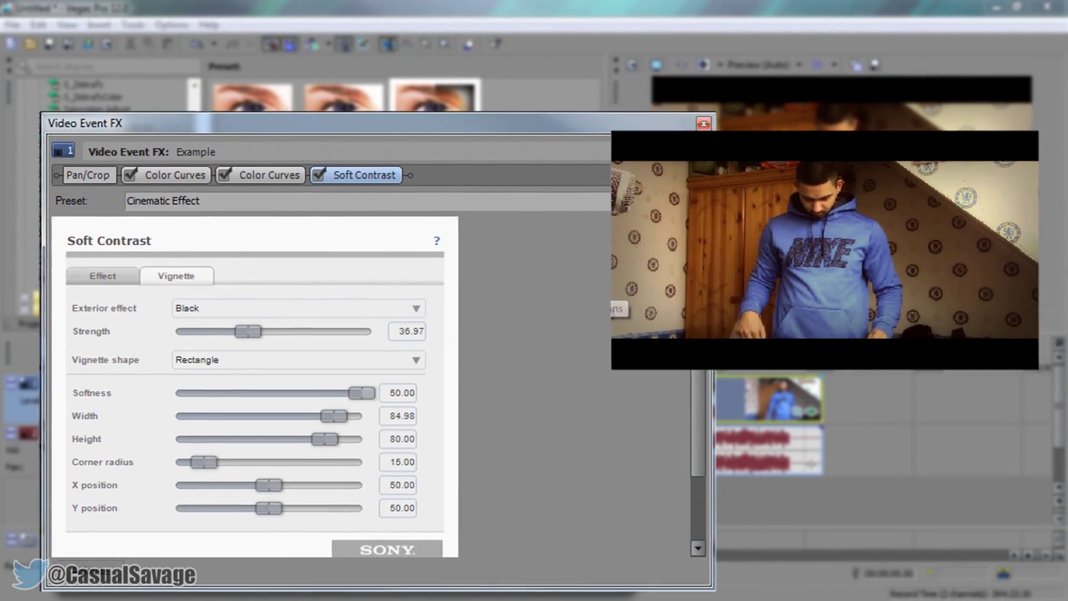
pyautogui.click(592, 258)
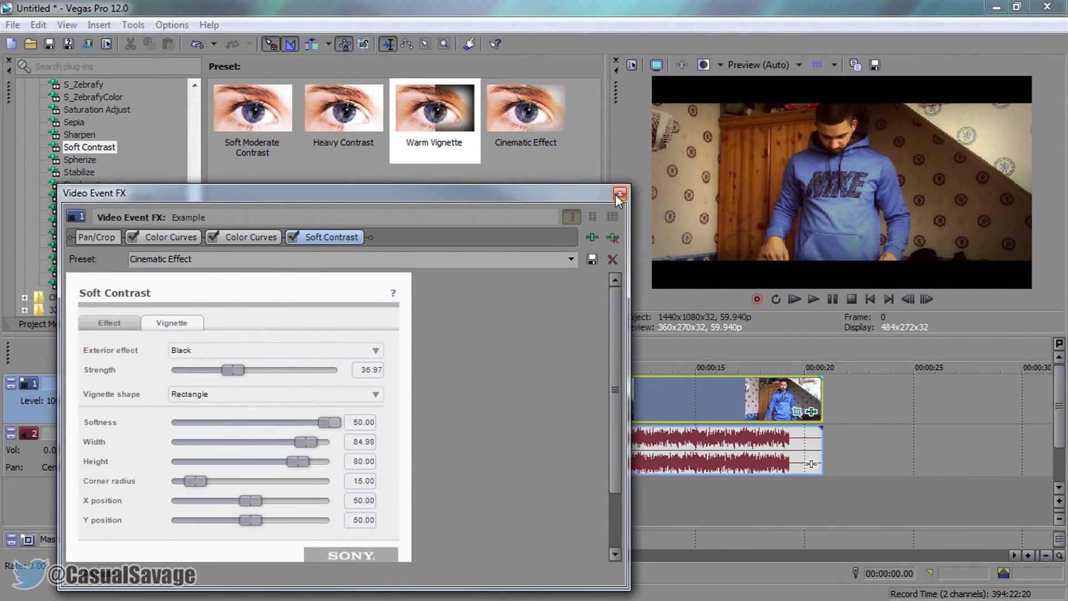
pyautogui.click(619, 193)
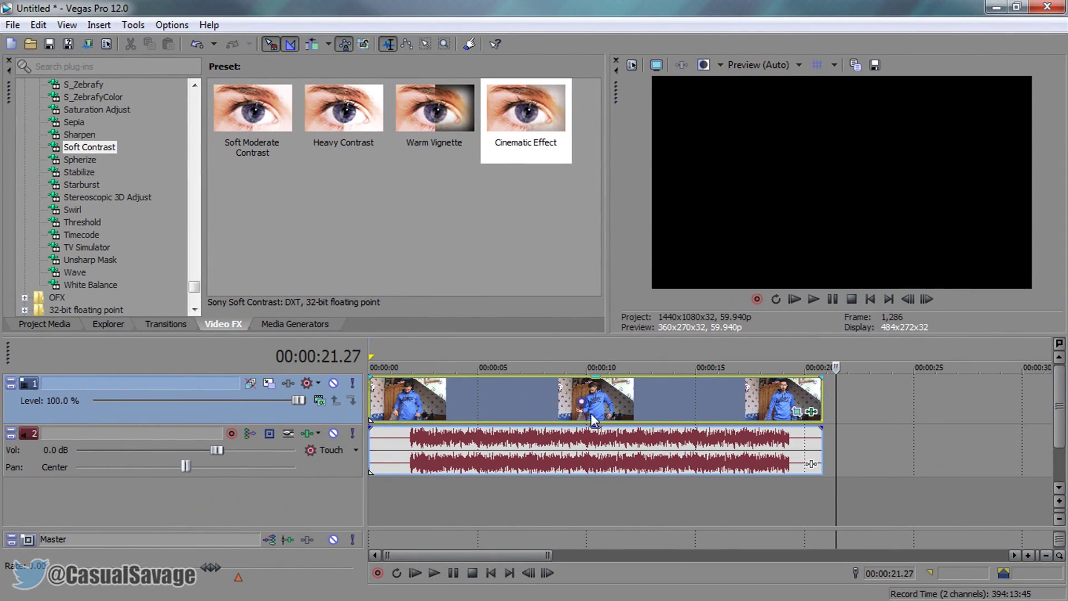
pyautogui.click(591, 413)
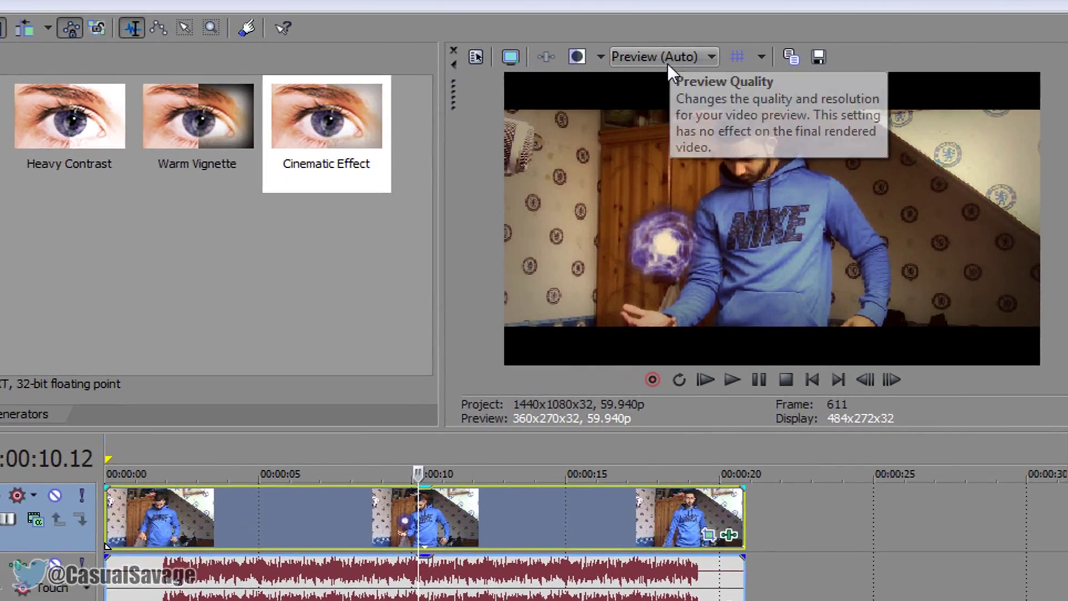
# Step: Set the Video Preview quality to Best (Full)
pyautogui.click(766, 65)
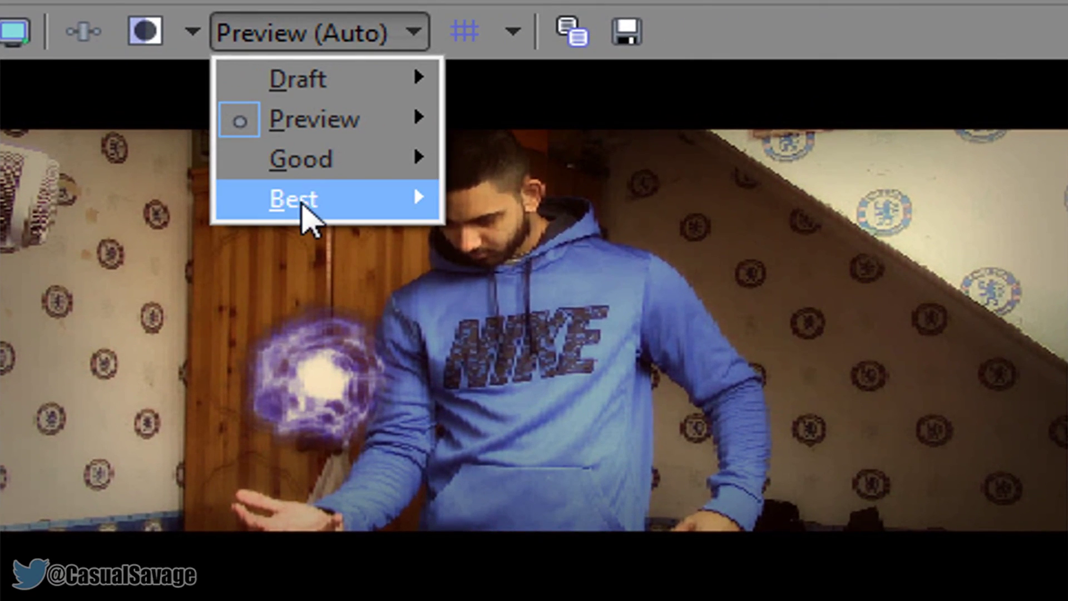
pyautogui.moveTo(568, 166)
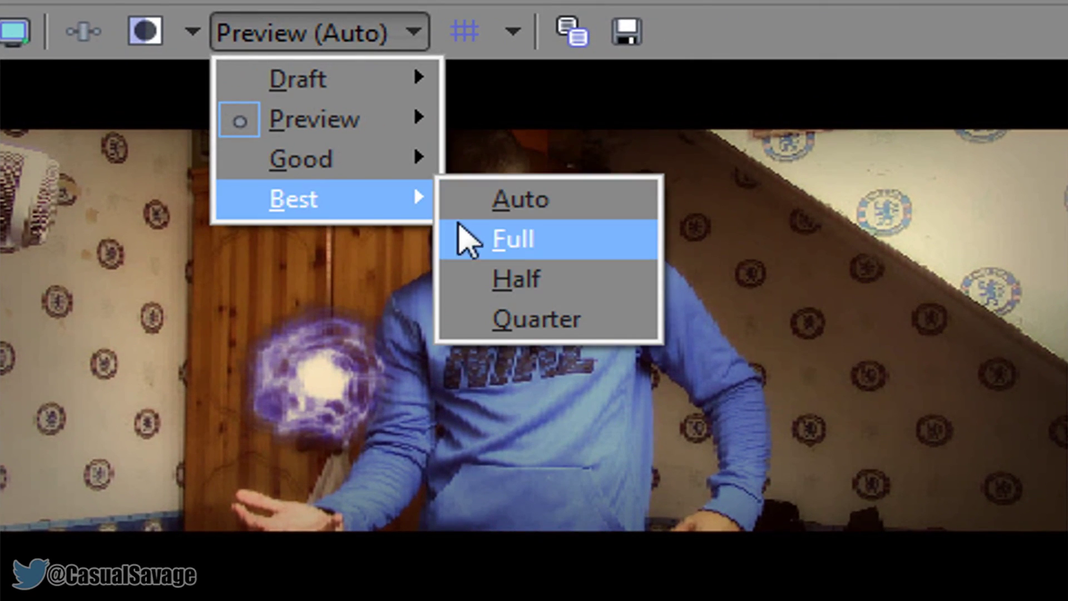